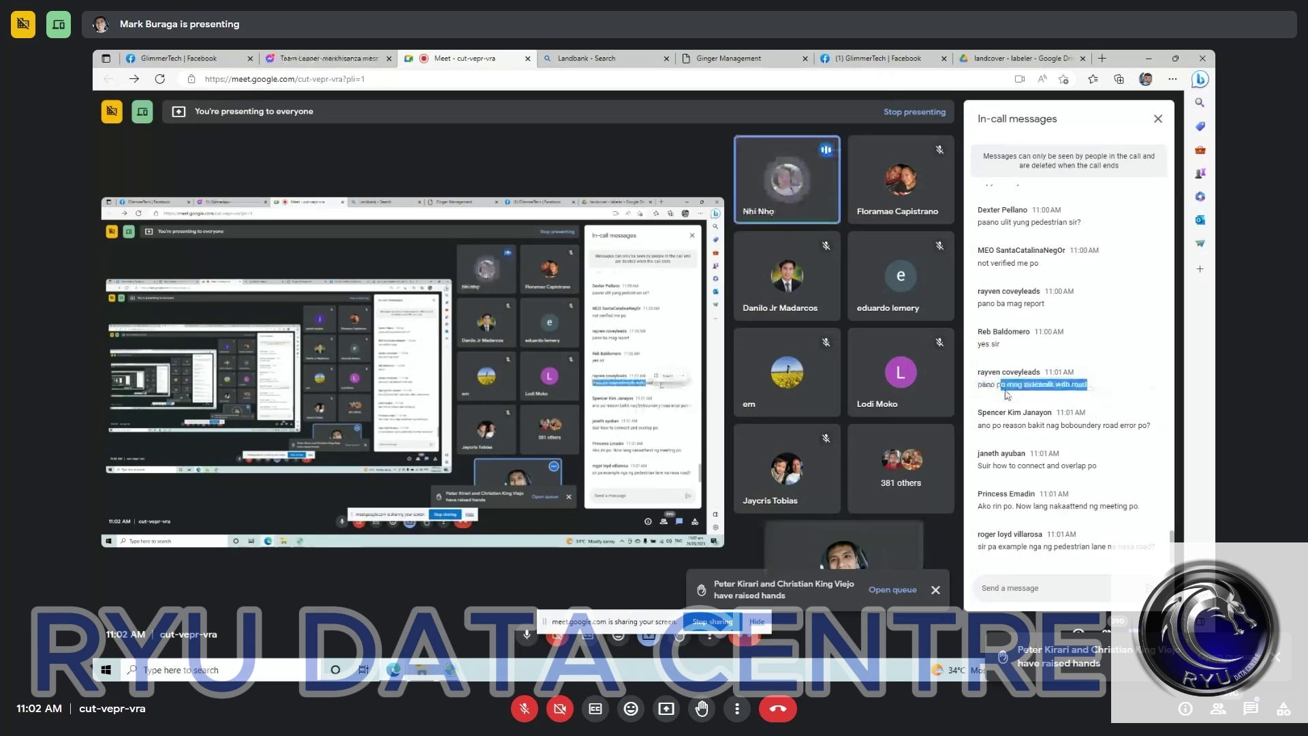
{"action": "left_click", "coordinate": [1041, 465]}
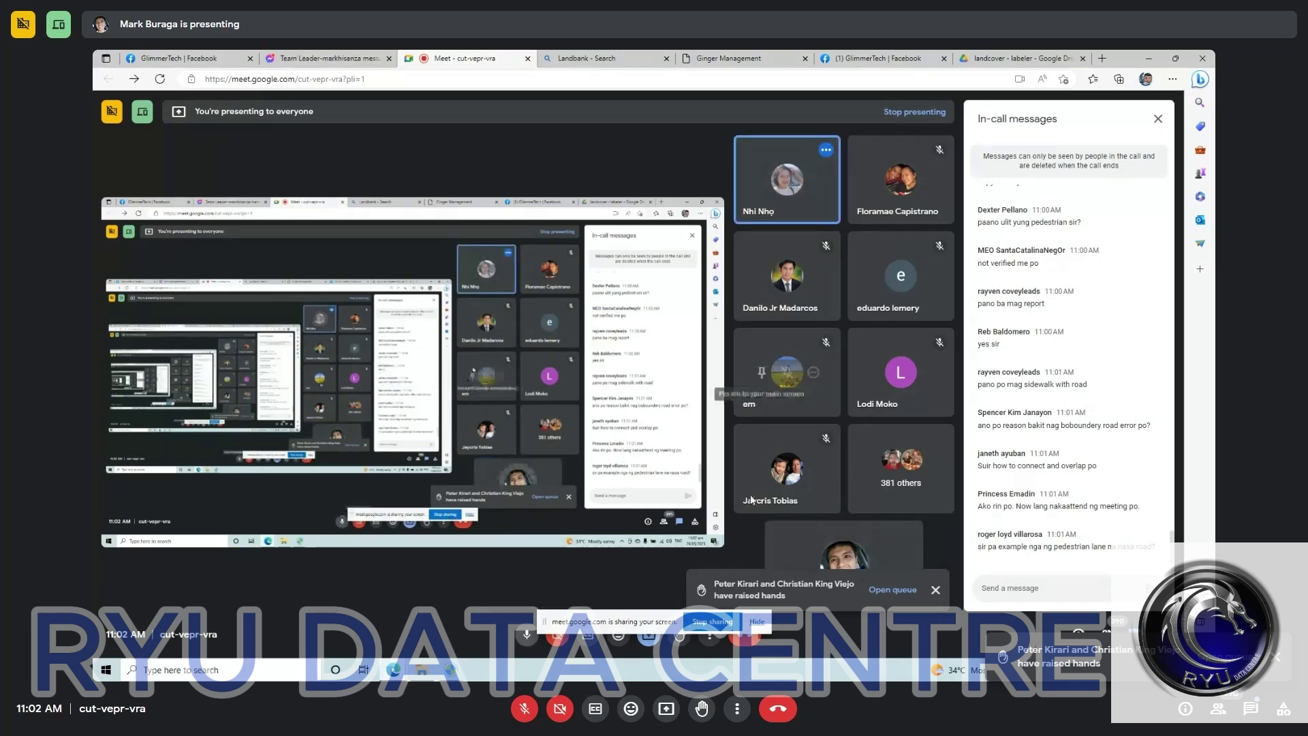
{"action": "left_click", "coordinate": [759, 621]}
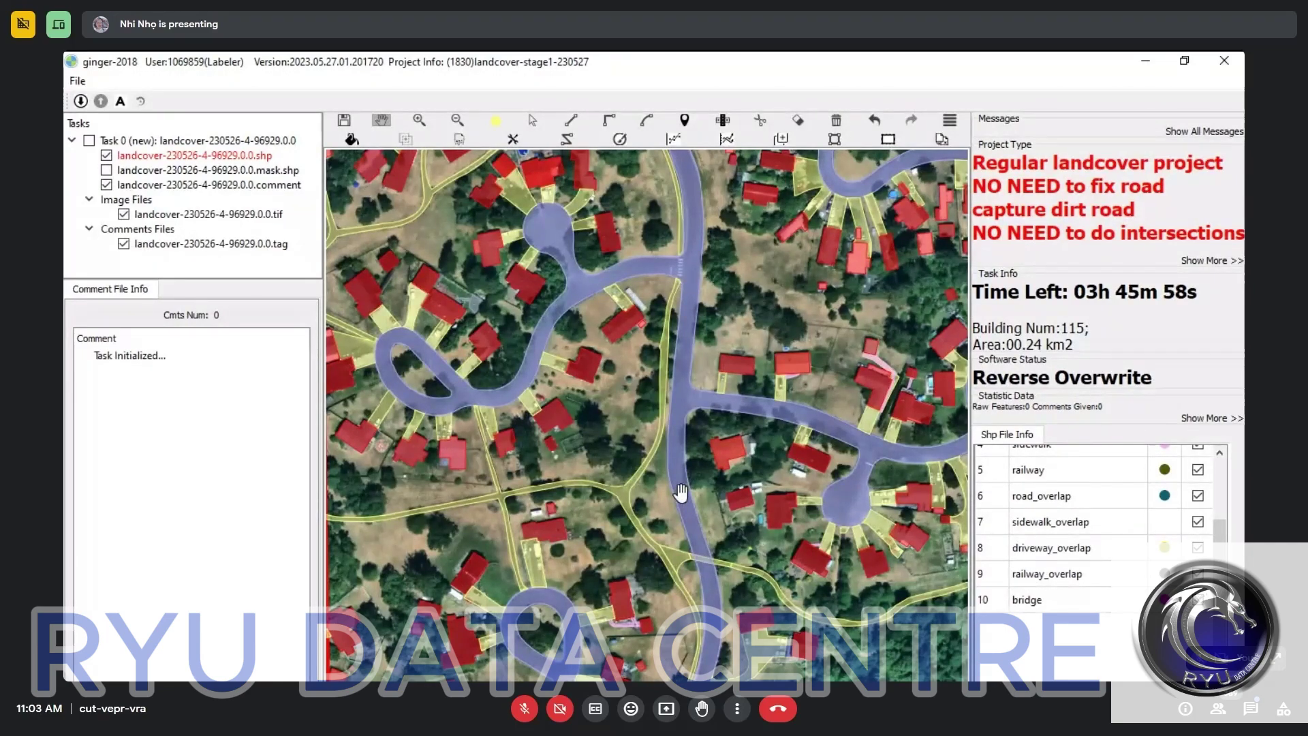
Compare the road, driveway and building labels with the bare satellite image around the main road by toggling the label layer.
{"action": "key", "text": "space"}
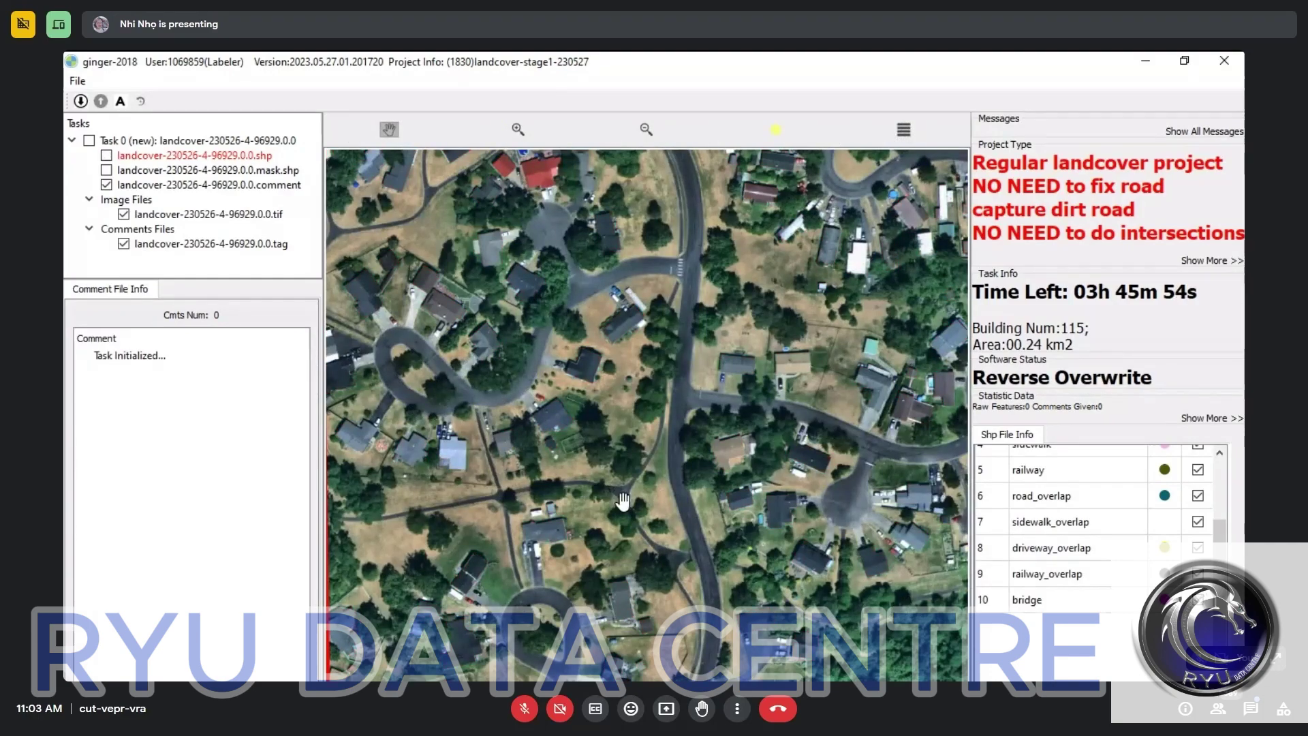
{"action": "key", "text": "space"}
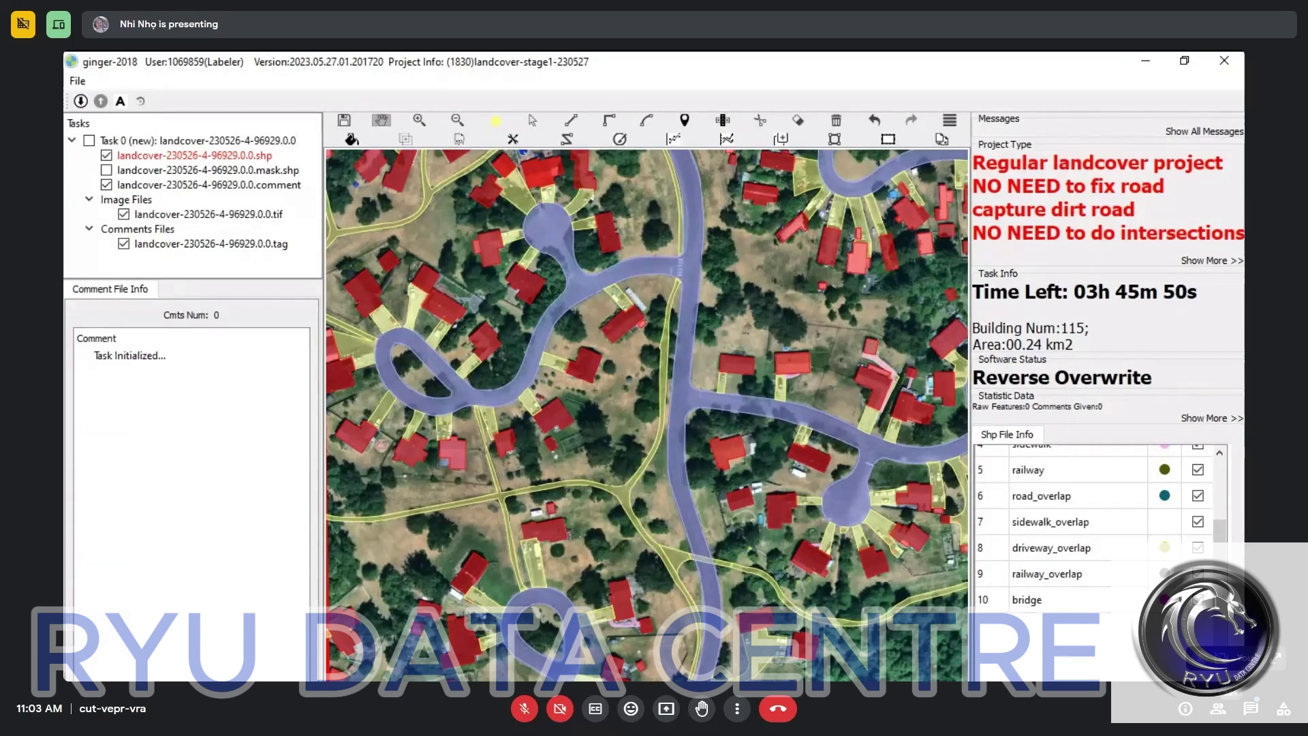
{"action": "key", "text": "alt+Tab"}
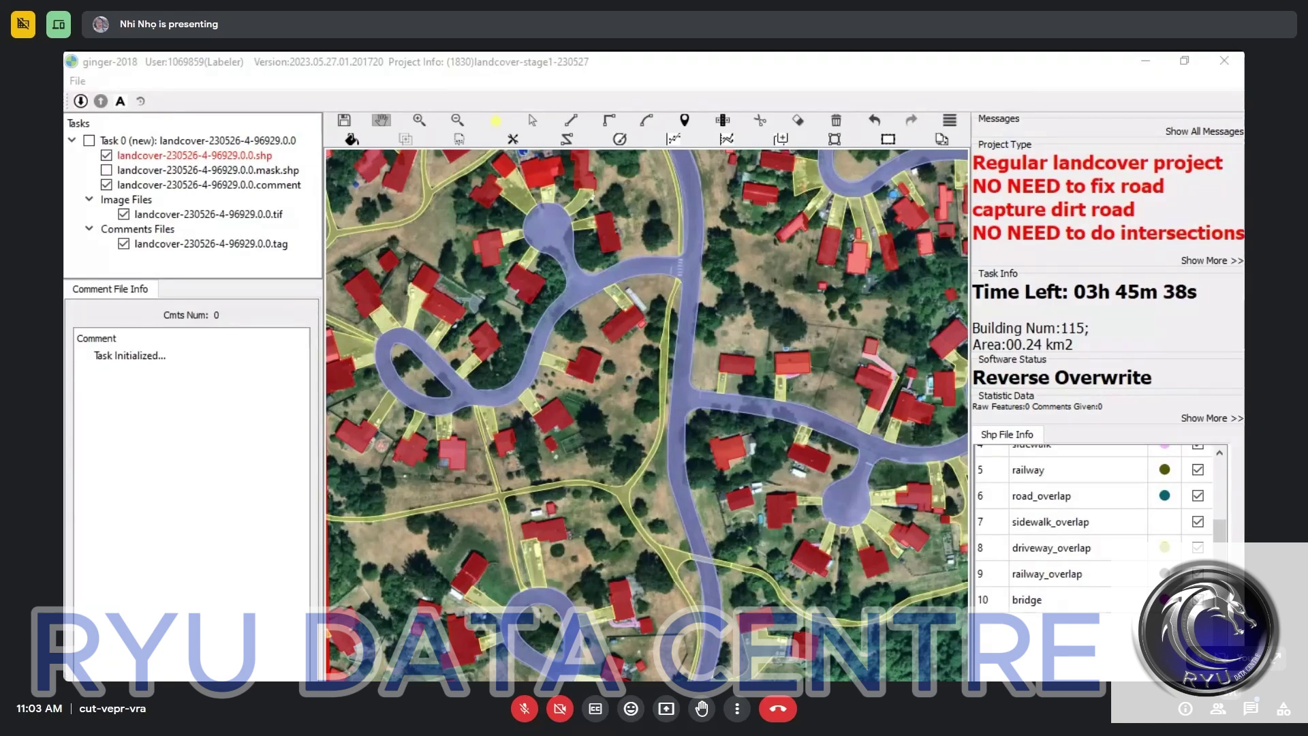
{"action": "left_click", "coordinate": [420, 630]}
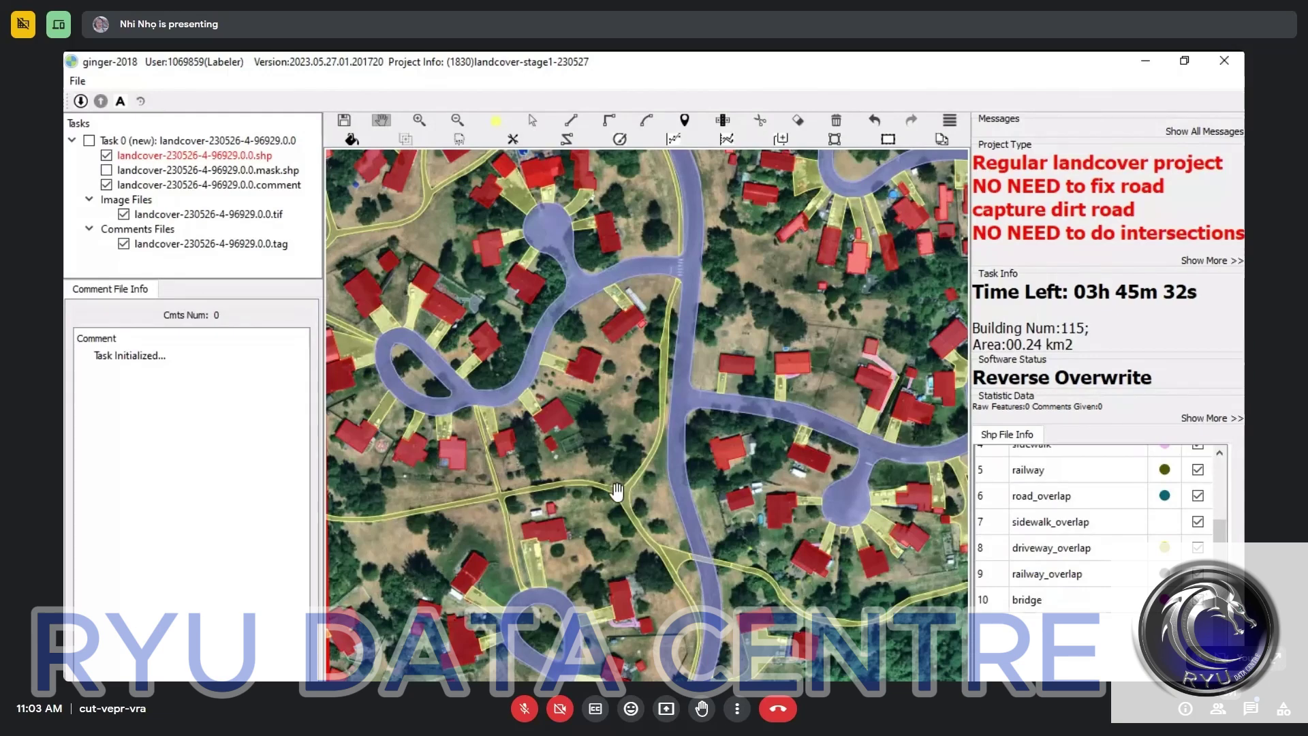
{"action": "scroll", "coordinate": [622, 496], "scroll_direction": "up", "scroll_amount": 1}
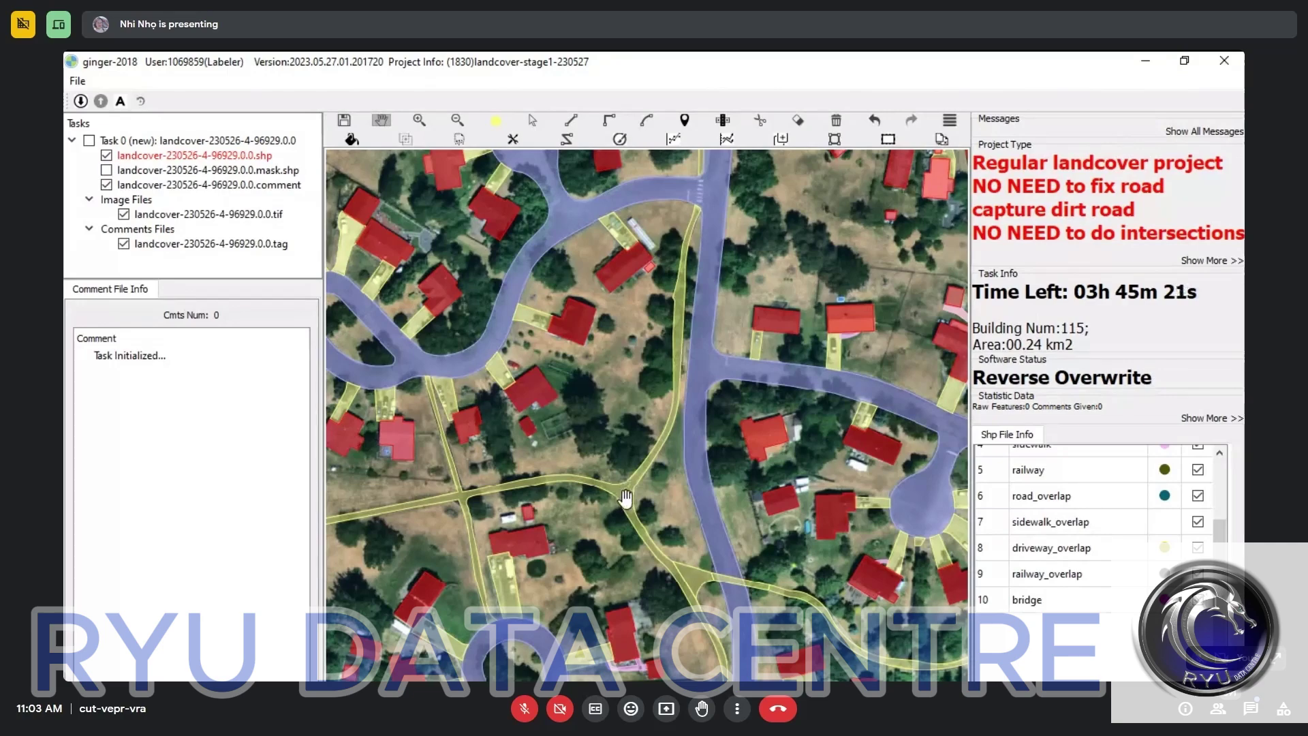
{"action": "key", "text": "space"}
{"action": "scroll", "coordinate": [625, 500], "scroll_direction": "down", "scroll_amount": 2}
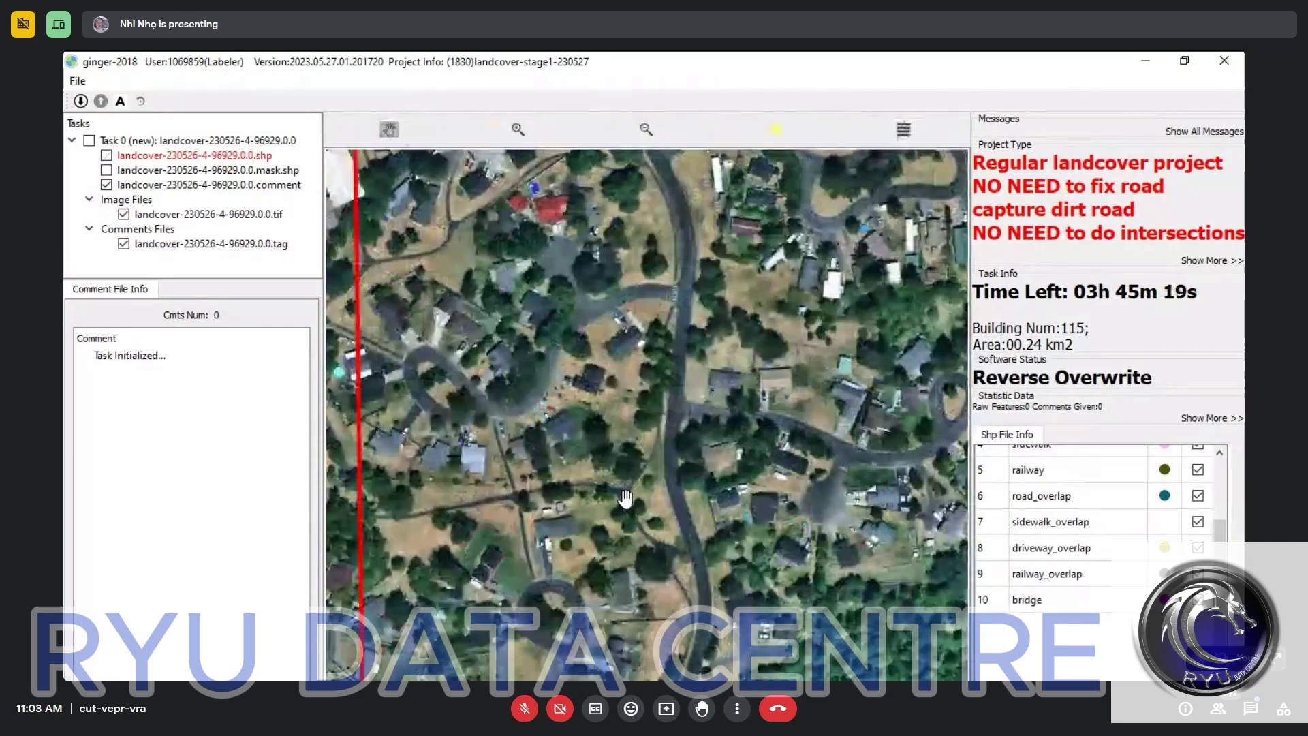
{"action": "left_click_drag", "start_coordinate": [625, 499], "coordinate": [648, 421]}
{"action": "key", "text": "space"}
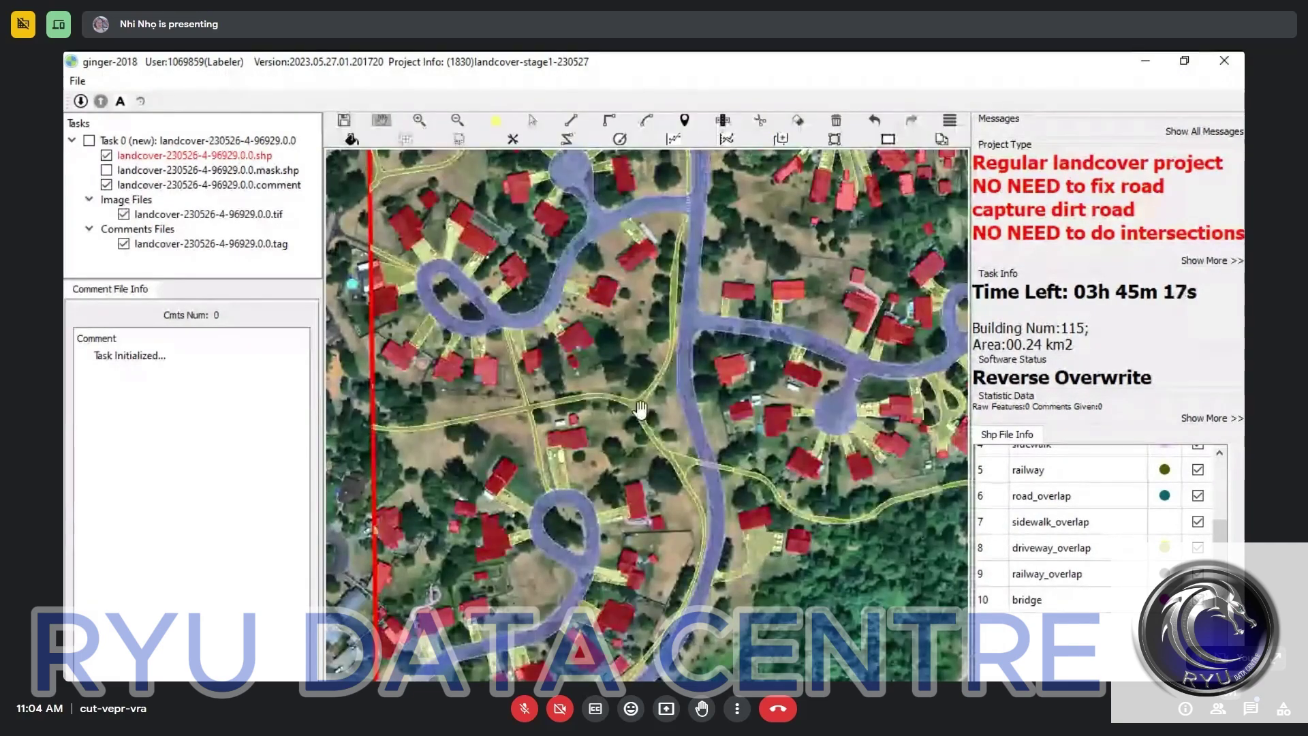
{"action": "scroll", "coordinate": [634, 443], "scroll_direction": "up", "scroll_amount": 2}
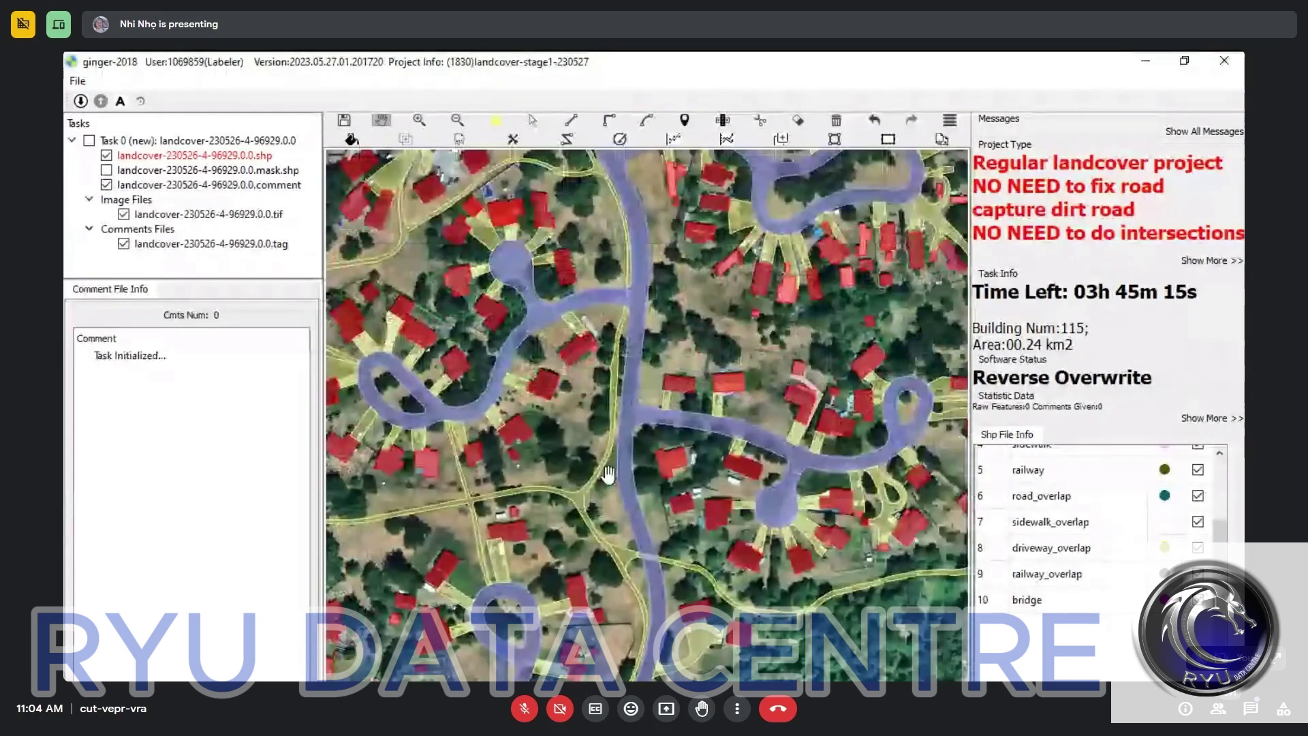
{"action": "scroll", "coordinate": [609, 474], "scroll_direction": "up", "scroll_amount": 2}
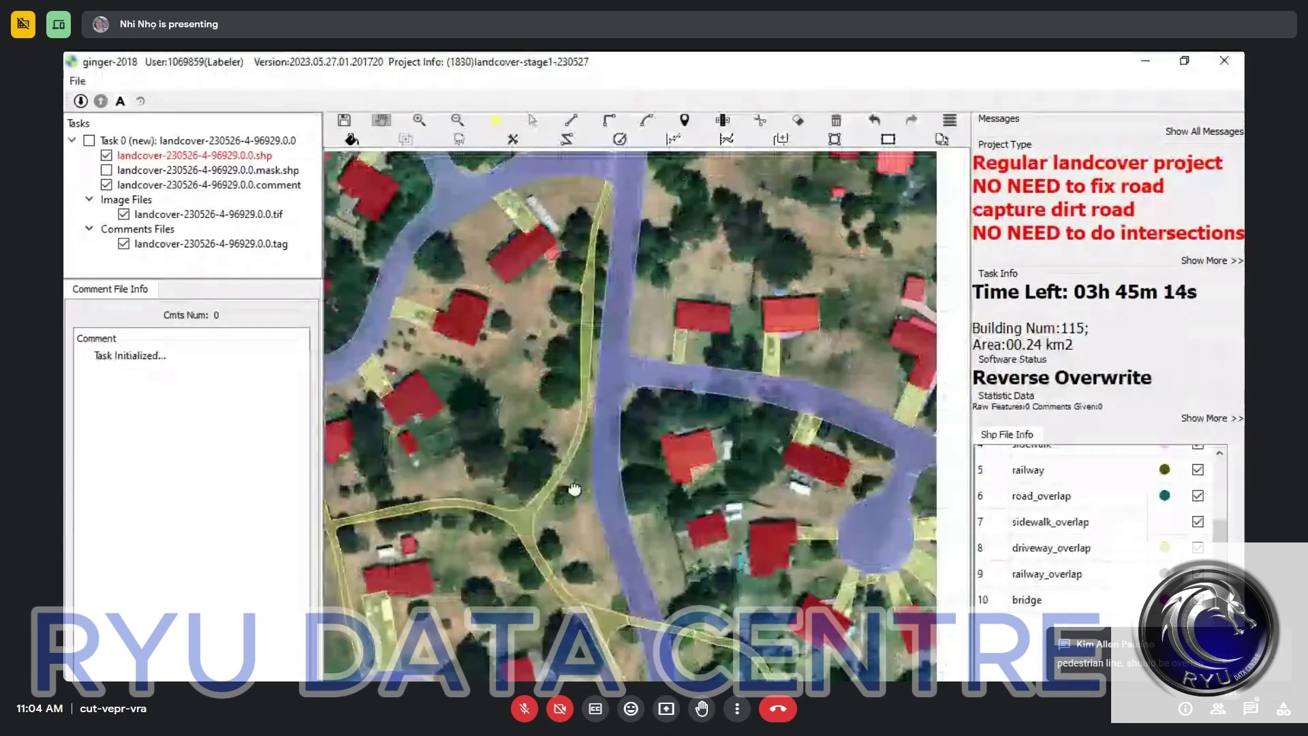
Examine the labelled path crossing the main road against the bare satellite image at close range.
{"action": "key", "text": "space"}
{"action": "scroll", "coordinate": [599, 477], "scroll_direction": "up", "scroll_amount": 3}
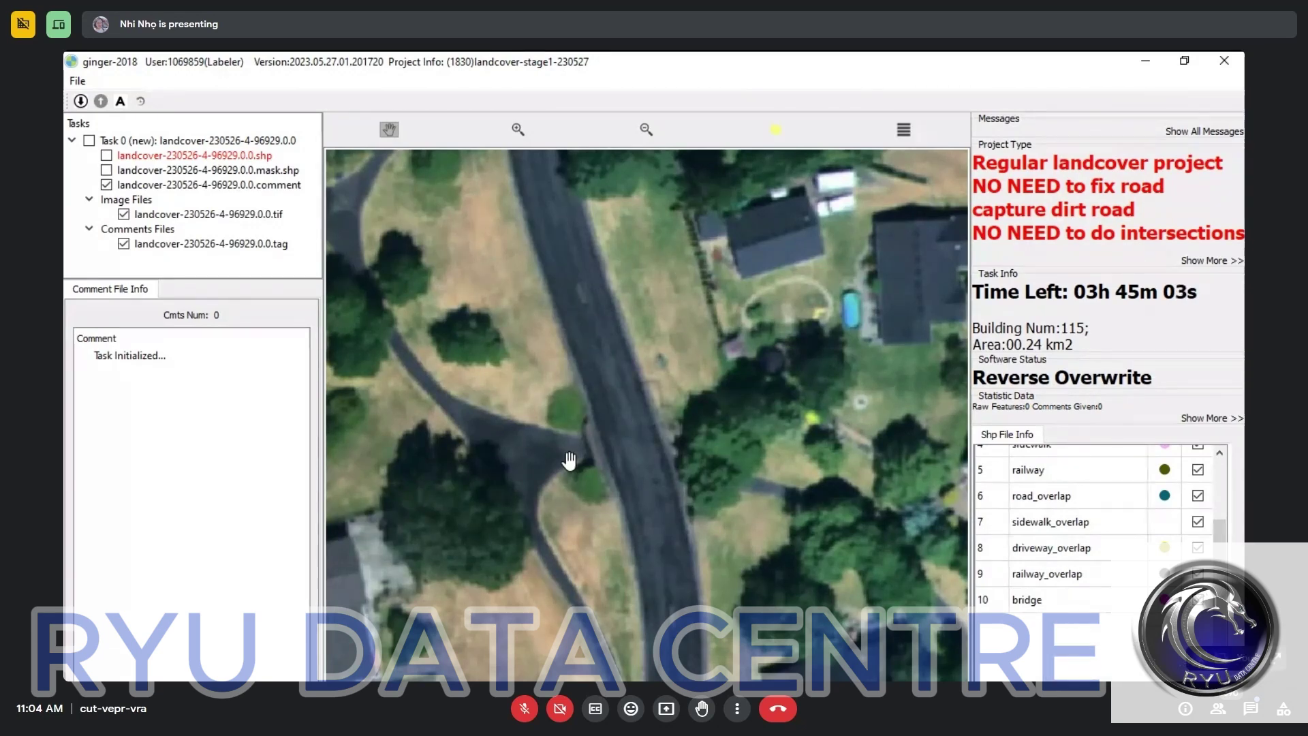
{"action": "key", "text": "space"}
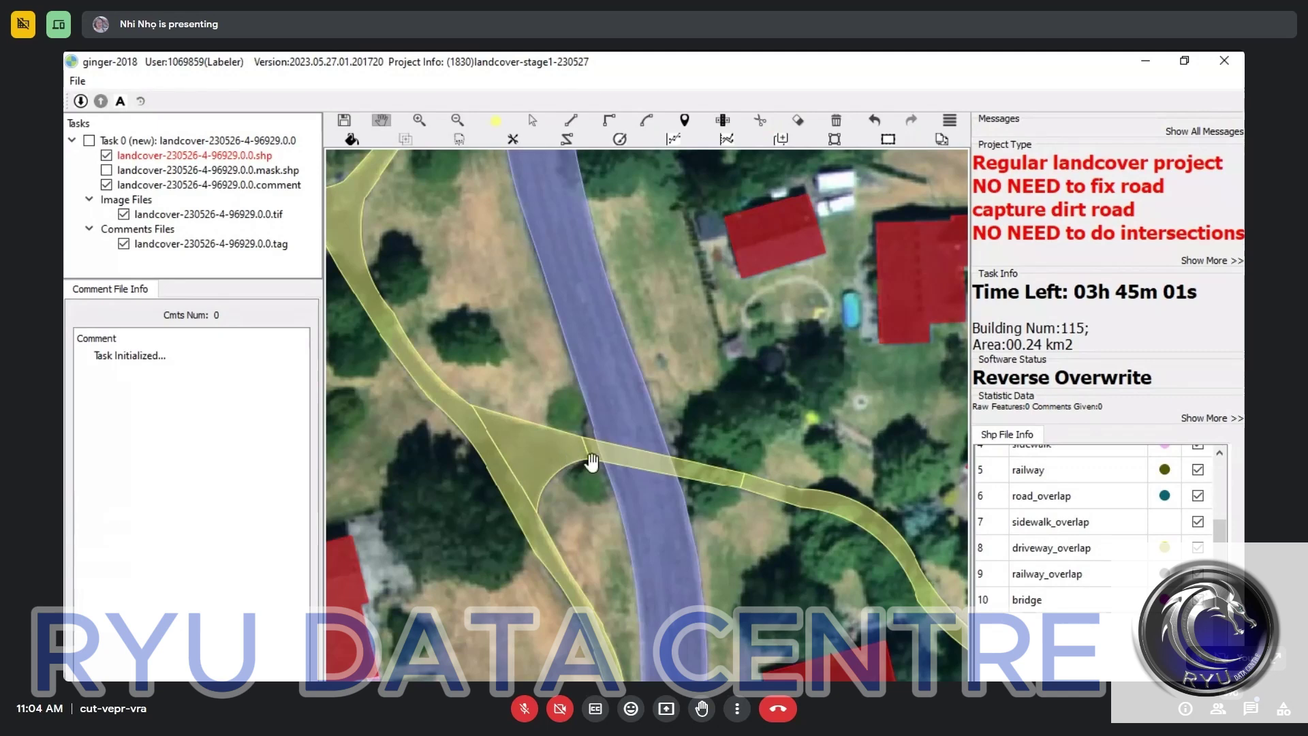
{"action": "key", "text": "space"}
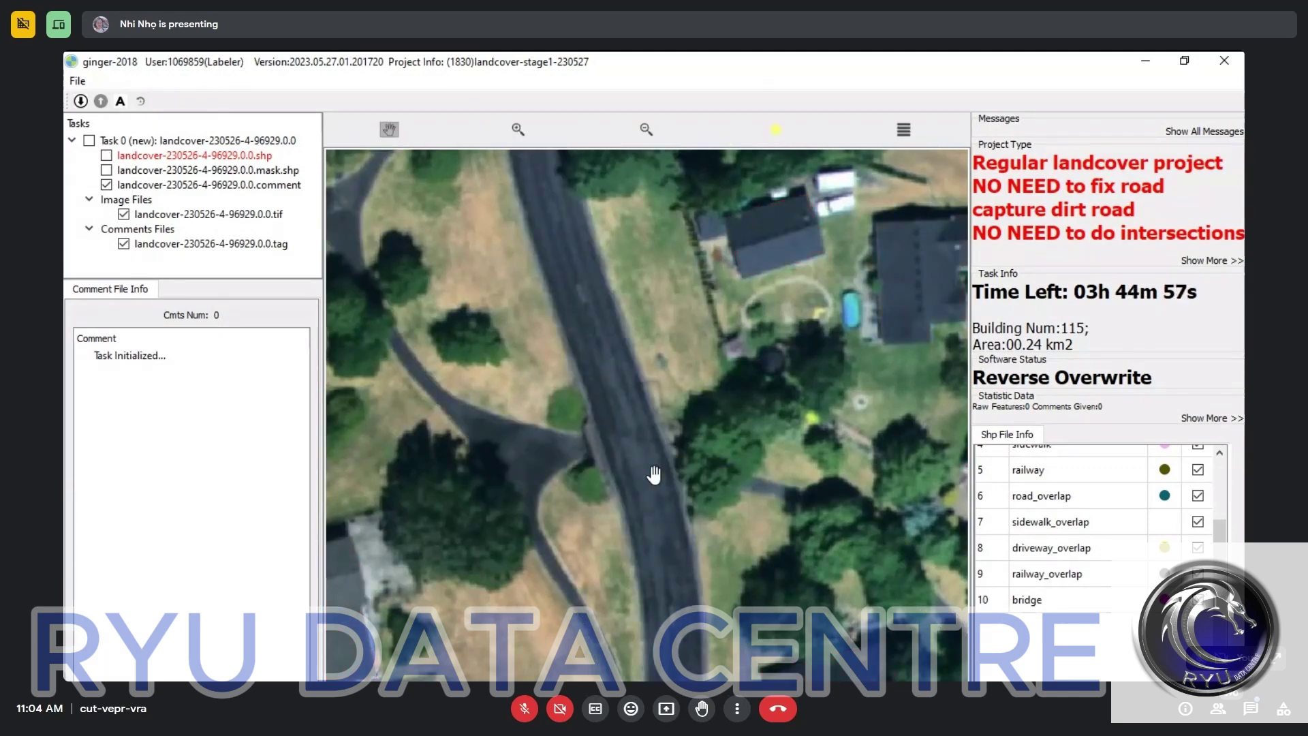
{"action": "key", "text": "space"}
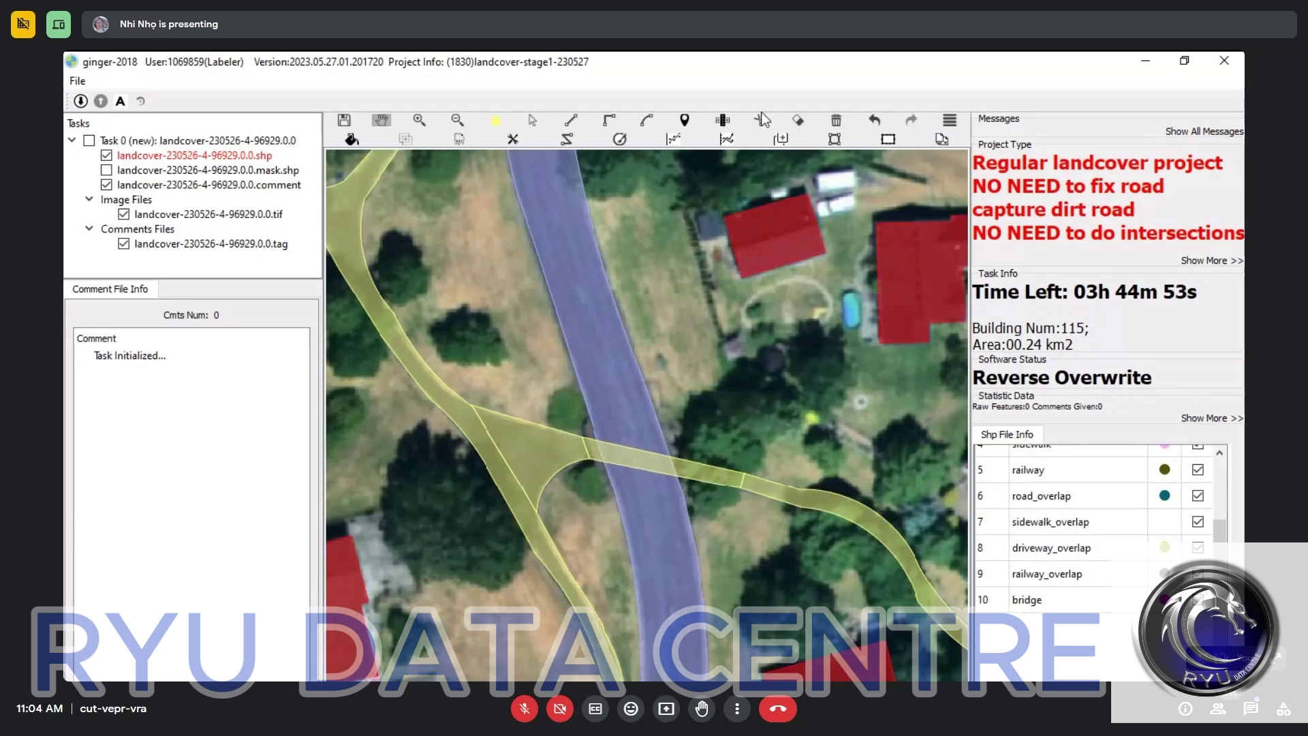
Choose the cut tool, run a topology check and inspect the driveway strip overlapping the main road.
{"action": "left_click", "coordinate": [761, 120]}
{"action": "scroll", "coordinate": [582, 458], "scroll_direction": "up", "scroll_amount": 2}
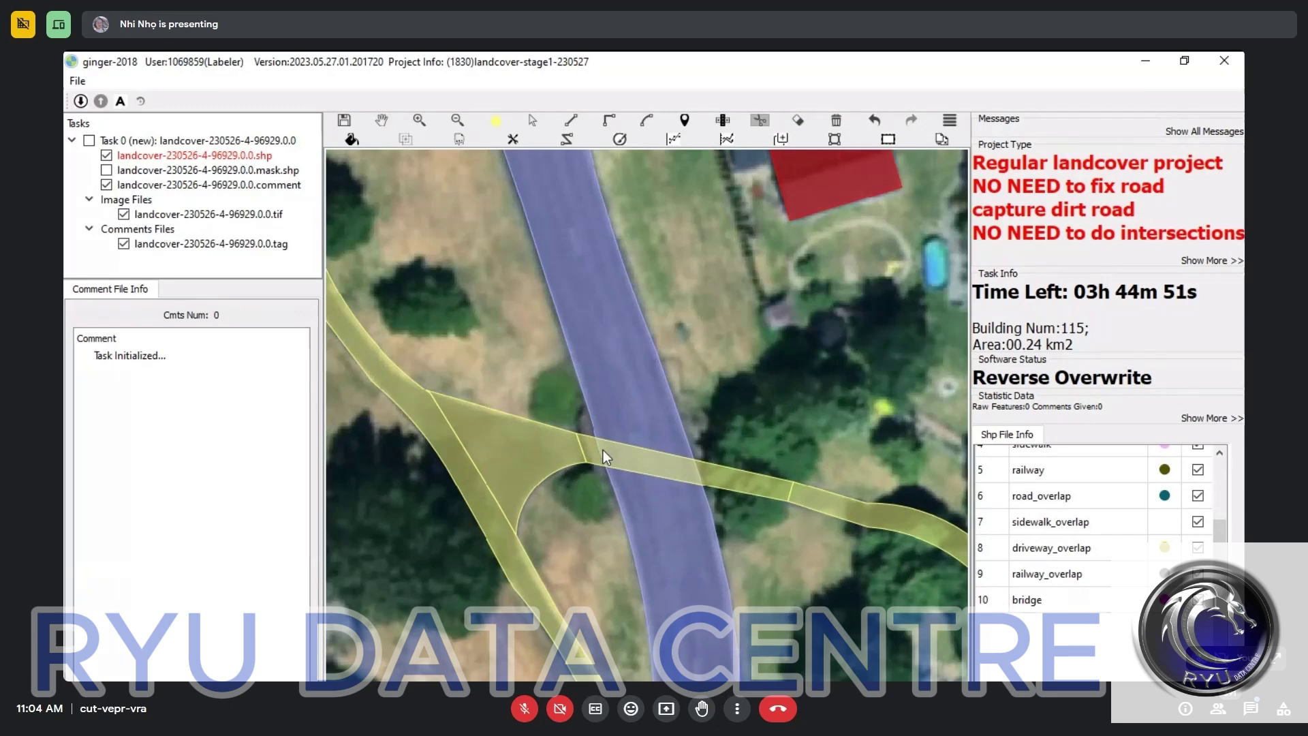
{"action": "scroll", "coordinate": [603, 450], "scroll_direction": "up", "scroll_amount": 2}
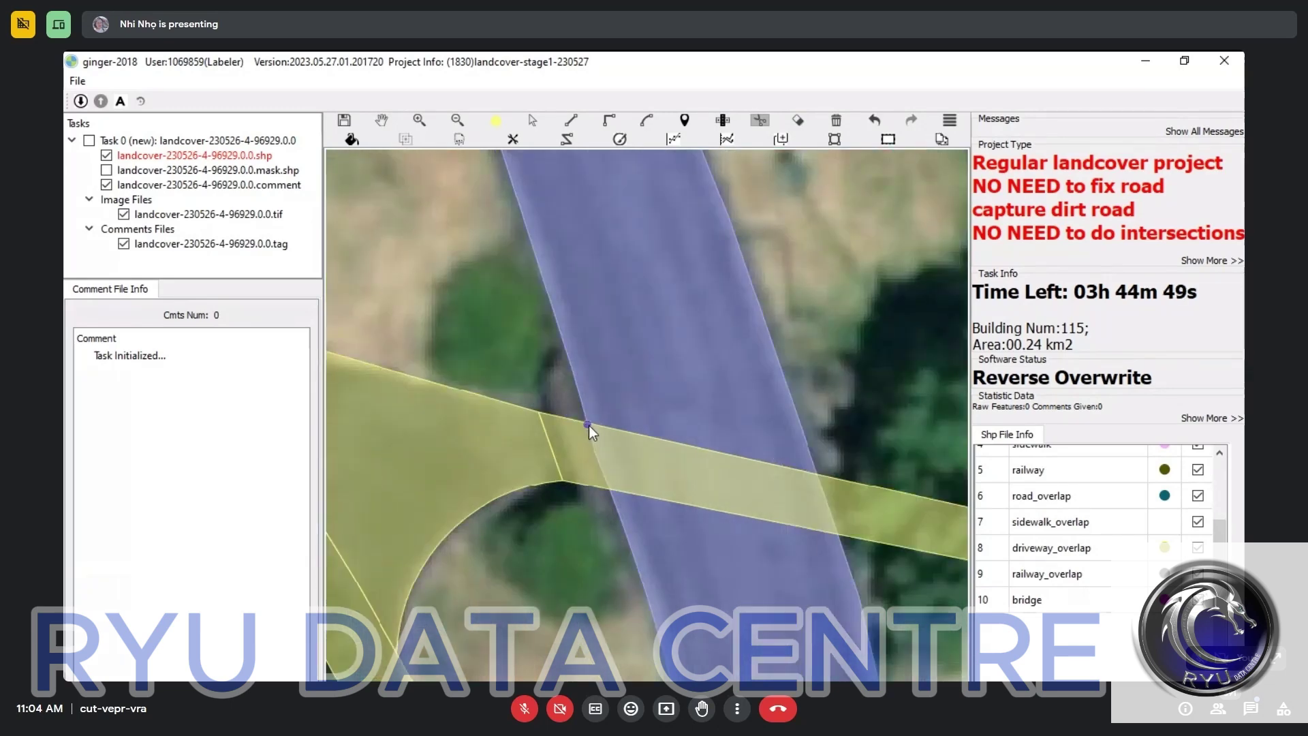
{"action": "scroll", "coordinate": [594, 449], "scroll_direction": "down", "scroll_amount": 1}
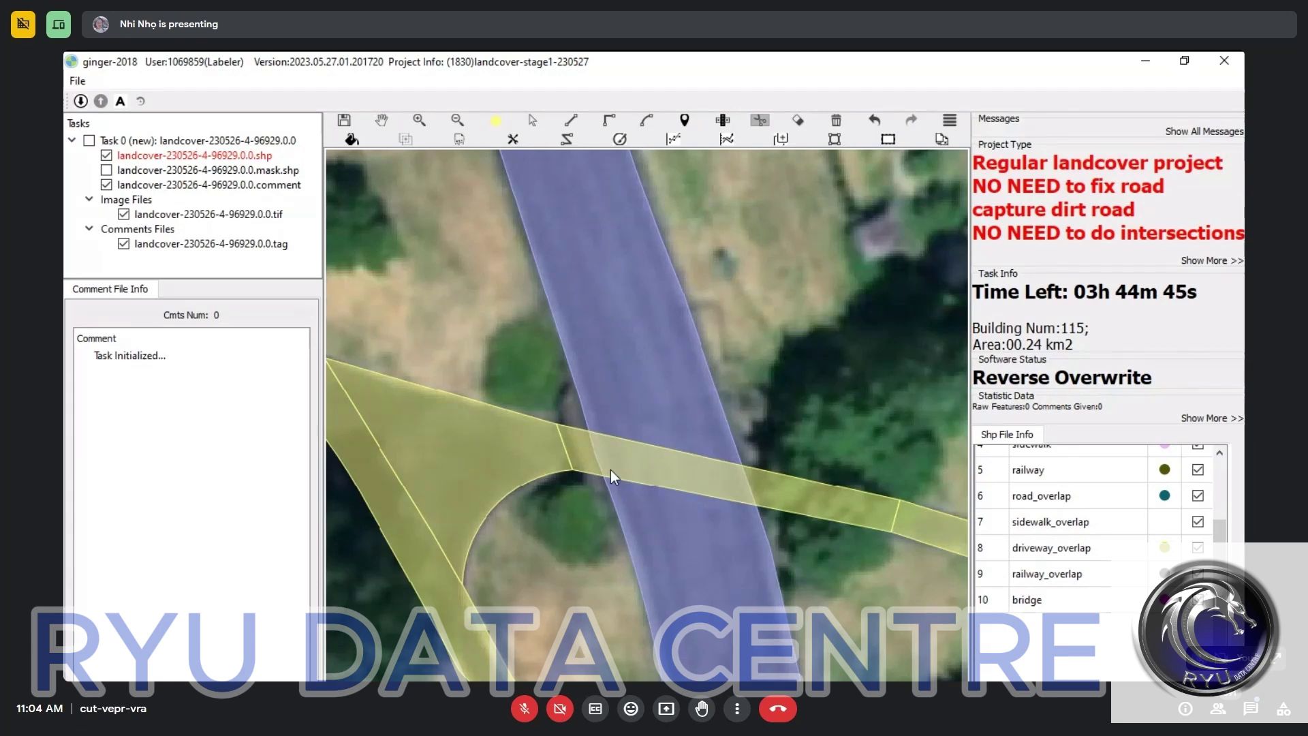
{"action": "scroll", "coordinate": [774, 566], "scroll_direction": "down", "scroll_amount": 2}
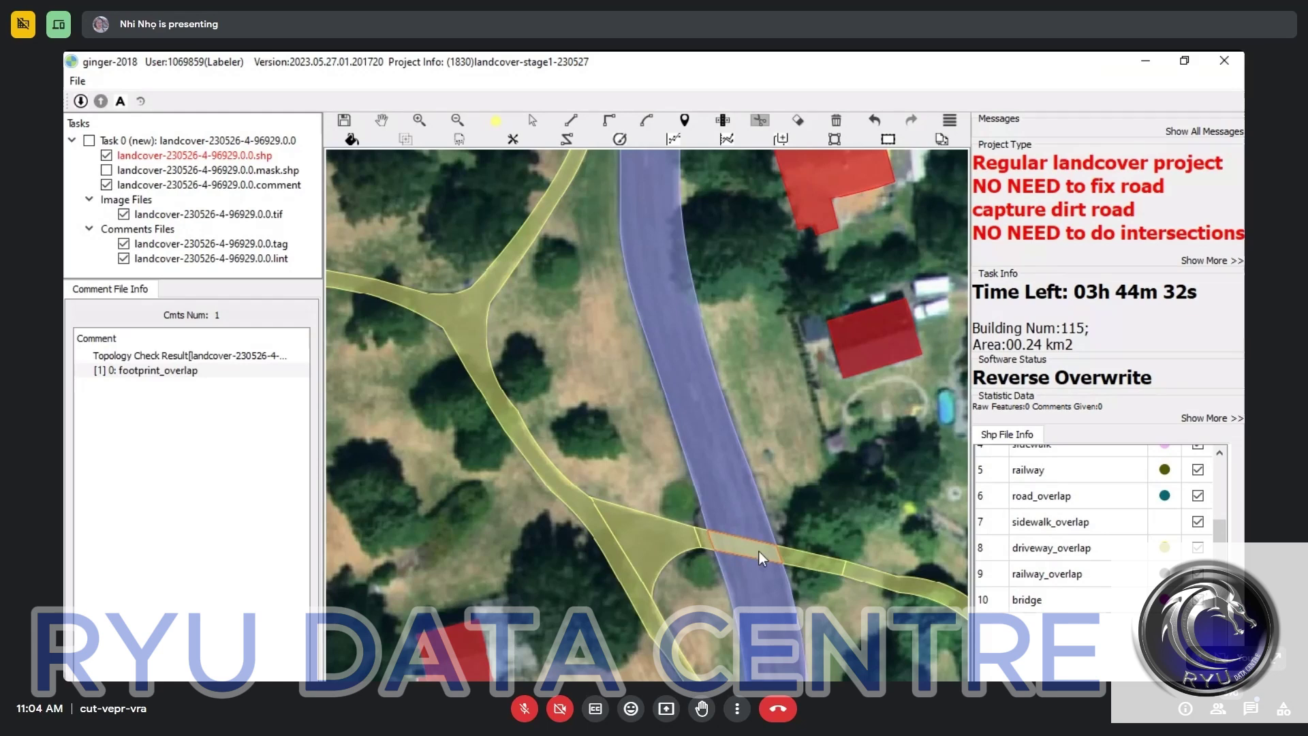
{"action": "scroll", "coordinate": [759, 551], "scroll_direction": "up", "scroll_amount": 3}
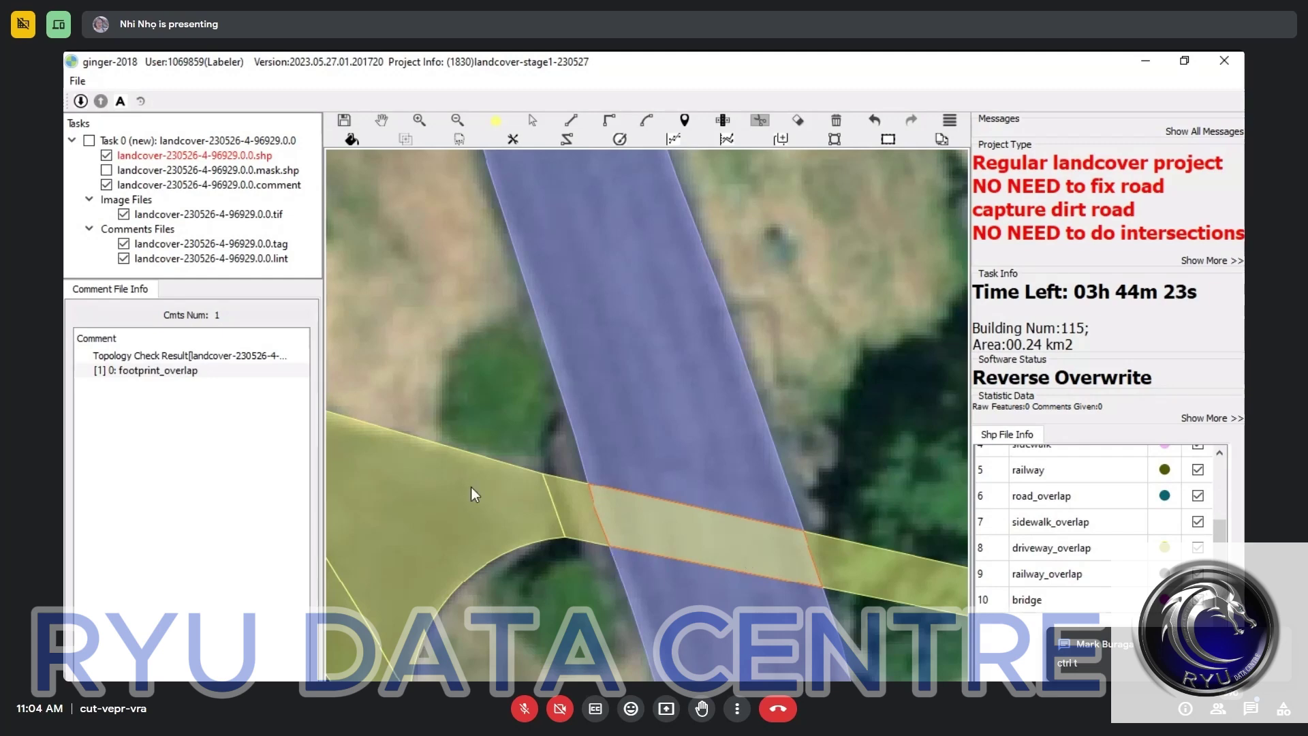
Change the category of the triangular driveway polygon beside the main road and the adjoining strip crossing it to sidewalk.
{"action": "left_click", "coordinate": [444, 440]}
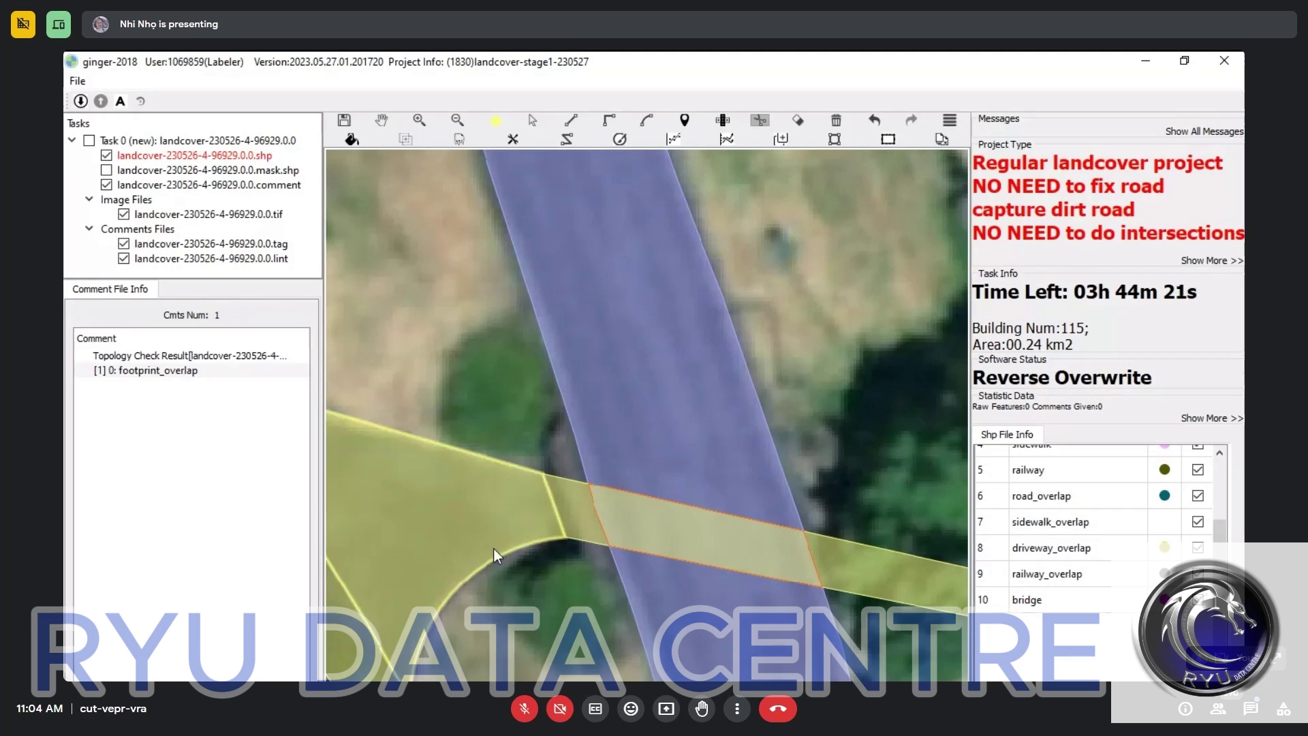
{"action": "scroll", "coordinate": [1089, 529], "scroll_direction": "down", "scroll_amount": 1}
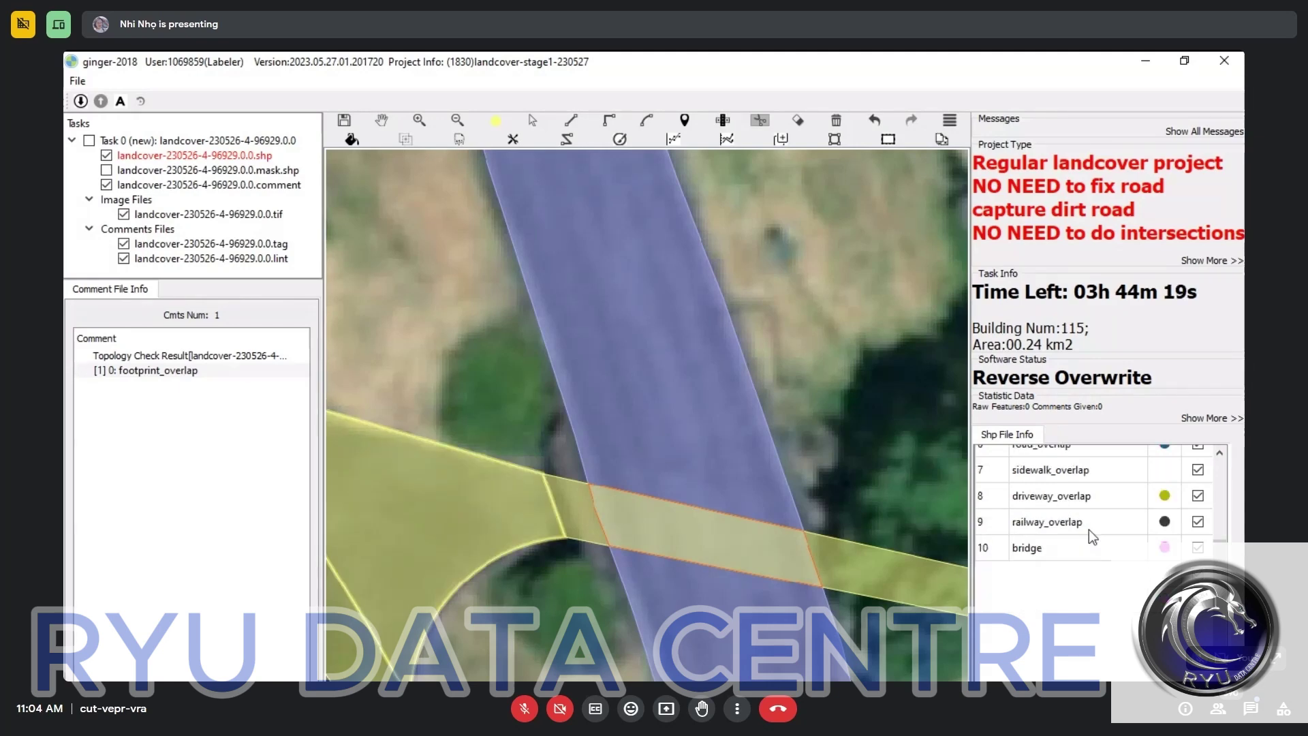
{"action": "scroll", "coordinate": [1089, 529], "scroll_direction": "up", "scroll_amount": 3}
{"action": "left_click", "coordinate": [1063, 599]}
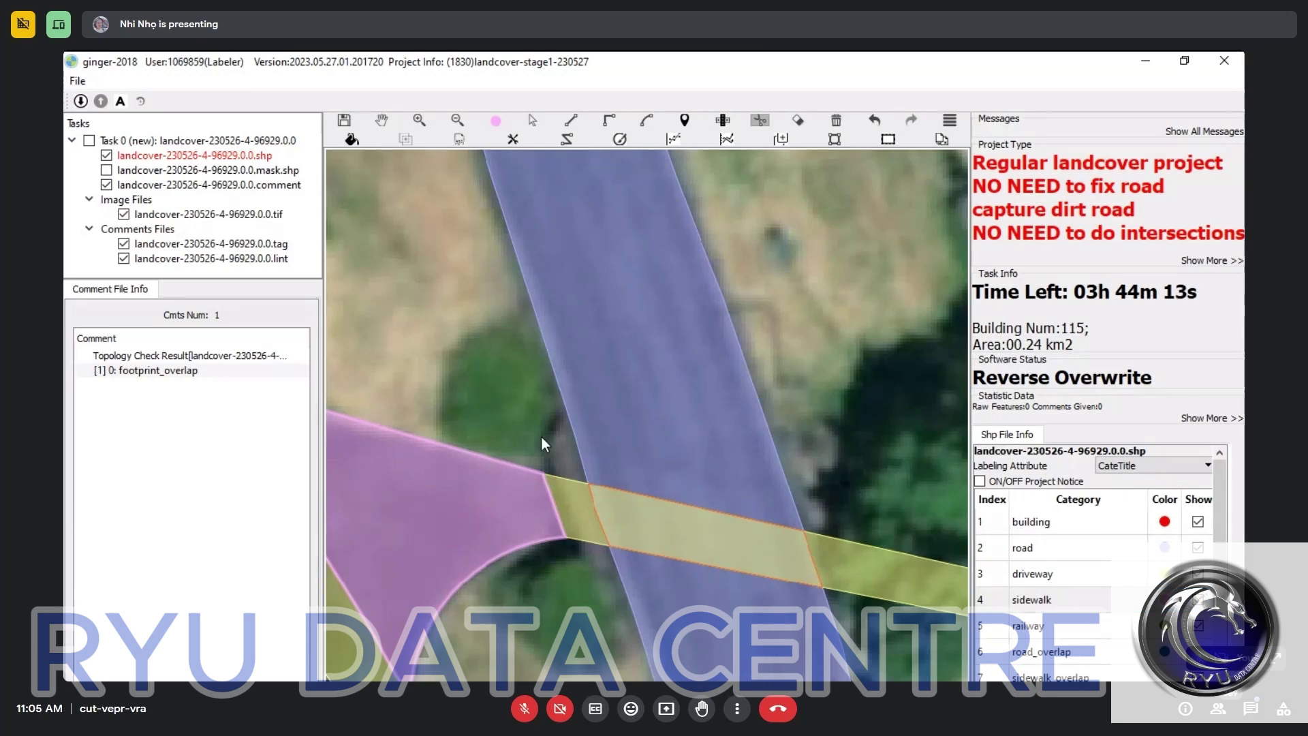
{"action": "left_click", "coordinate": [569, 496]}
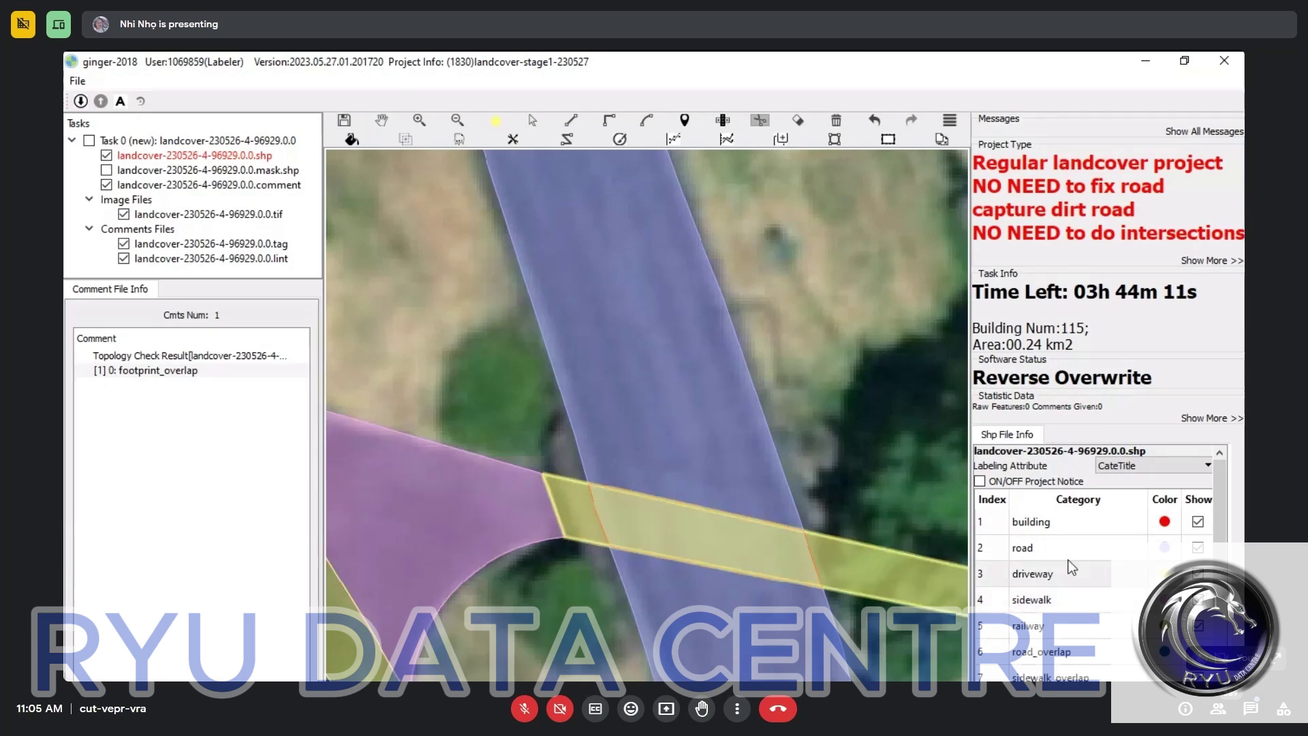
{"action": "left_click", "coordinate": [1068, 595]}
{"action": "scroll", "coordinate": [865, 530], "scroll_direction": "down", "scroll_amount": 2}
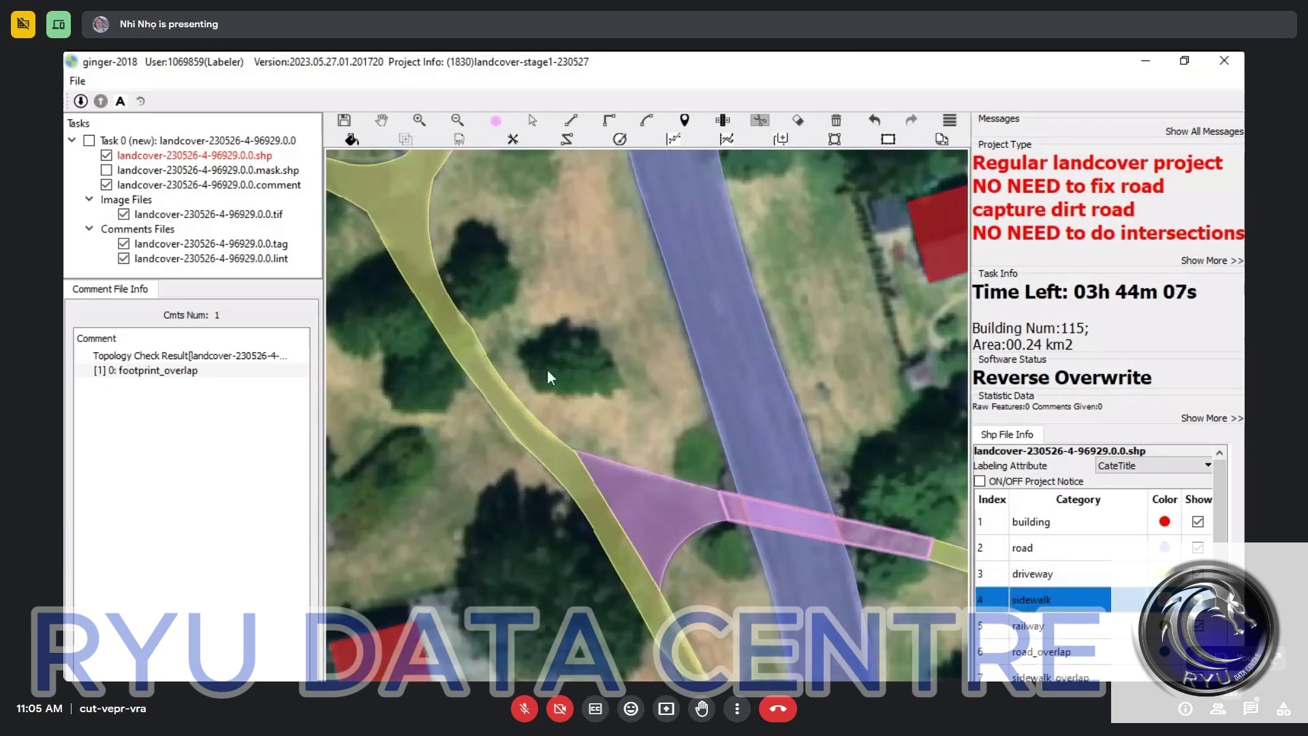
{"action": "left_click", "coordinate": [549, 468]}
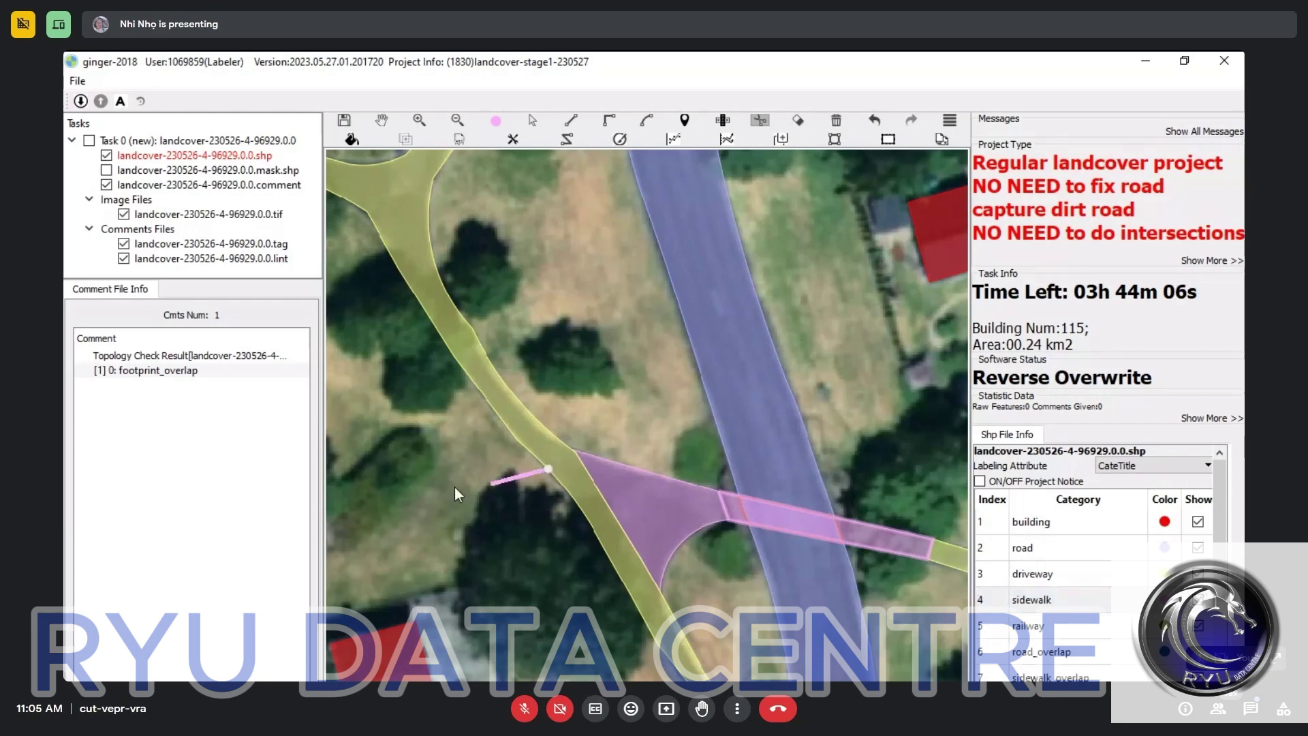
{"action": "key", "text": "Escape"}
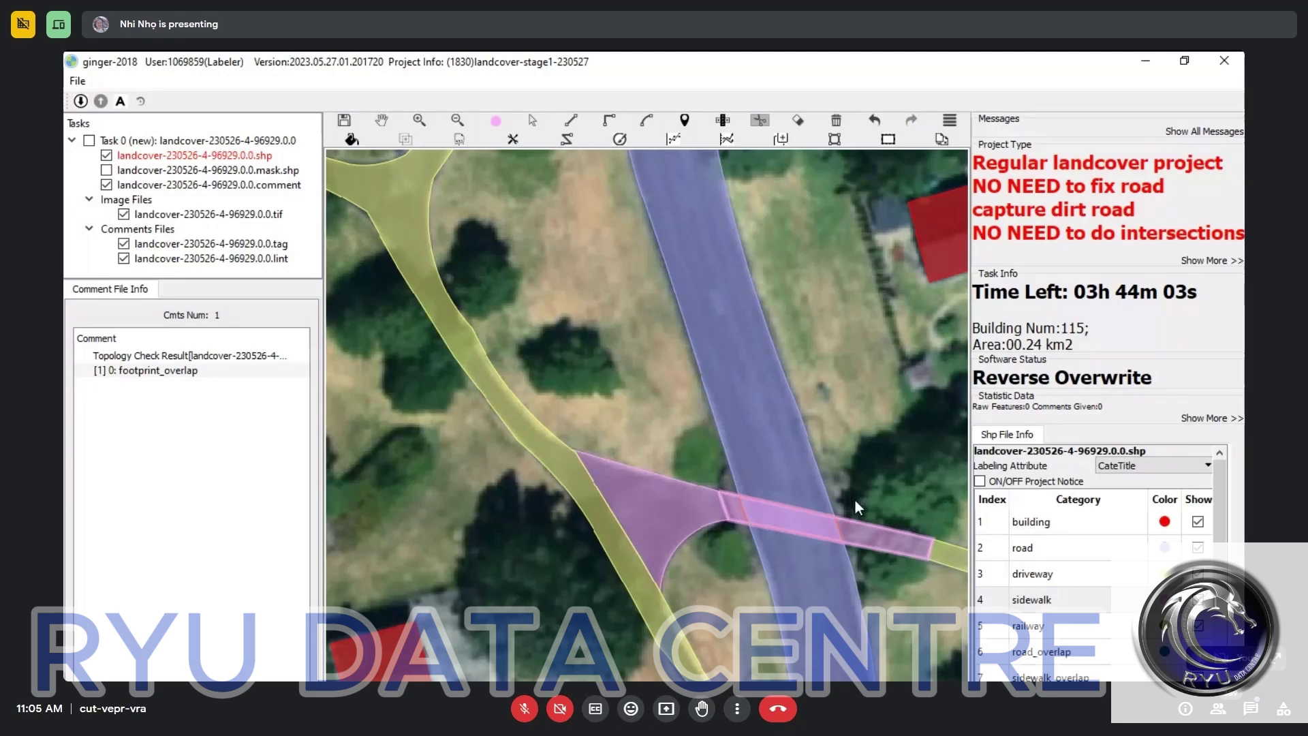
{"action": "left_click", "coordinate": [801, 525]}
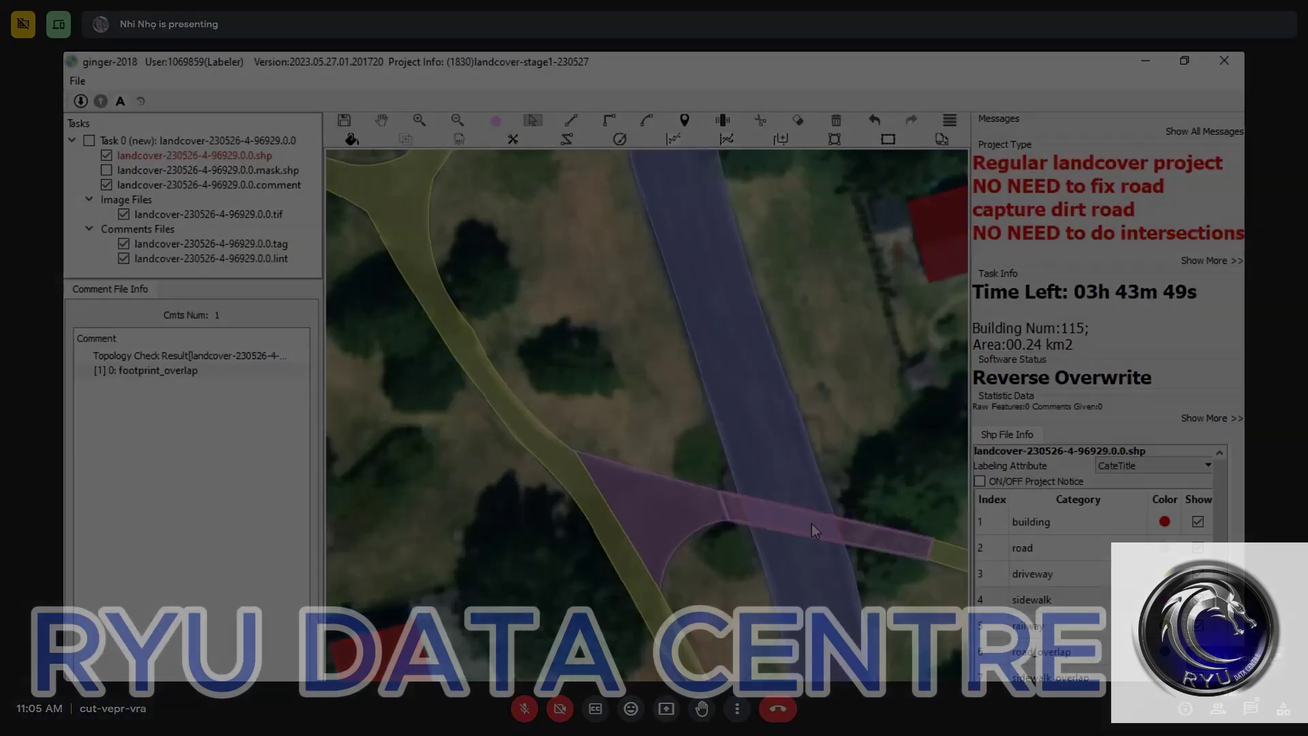